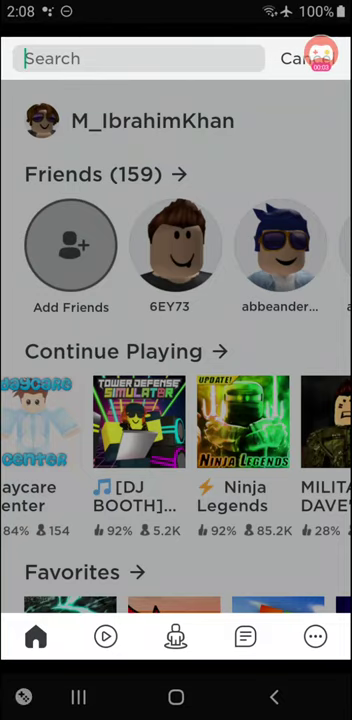
Step: Dismiss the search to return to the Roblox home page
key("Escape")
scroll(176, 400, "down", 3)
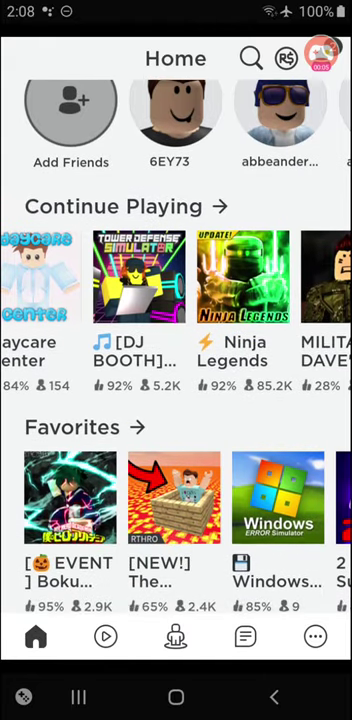
scroll(176, 400, "down", 2)
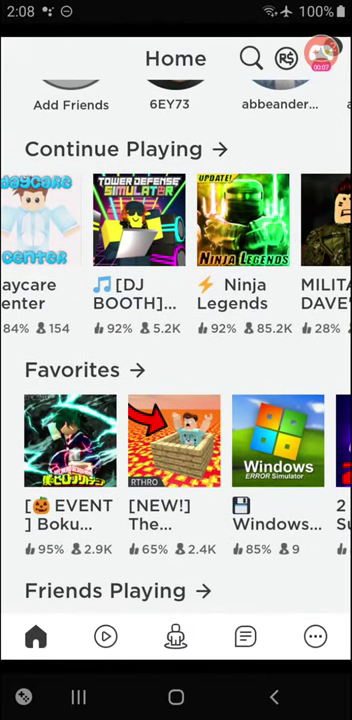
scroll(176, 250, "right", 5)
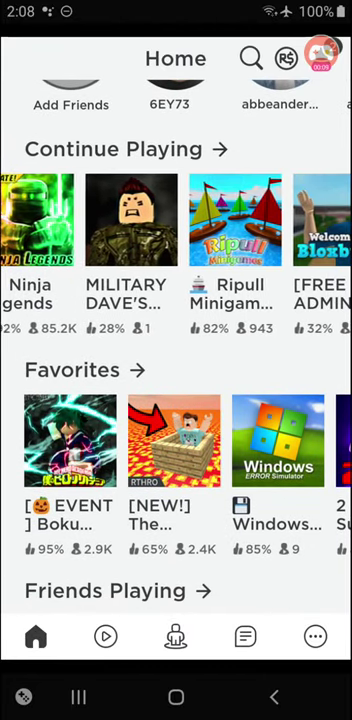
scroll(176, 250, "right", 6)
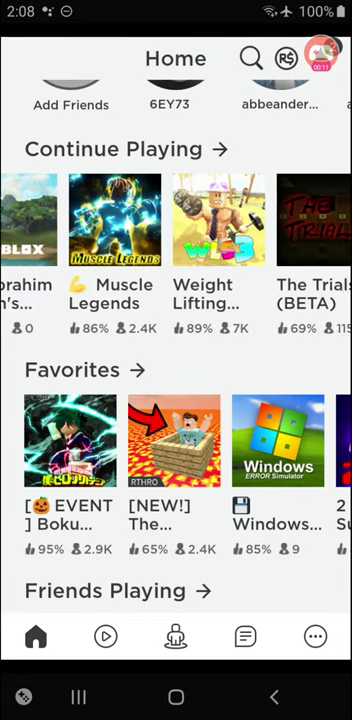
scroll(176, 250, "right", 2)
scroll(176, 250, "left", 4)
scroll(176, 250, "left", 3)
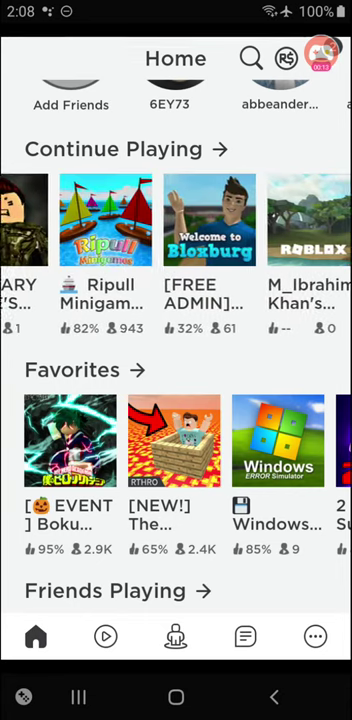
scroll(176, 250, "left", 2)
scroll(176, 250, "left", 1)
scroll(176, 250, "left", 3)
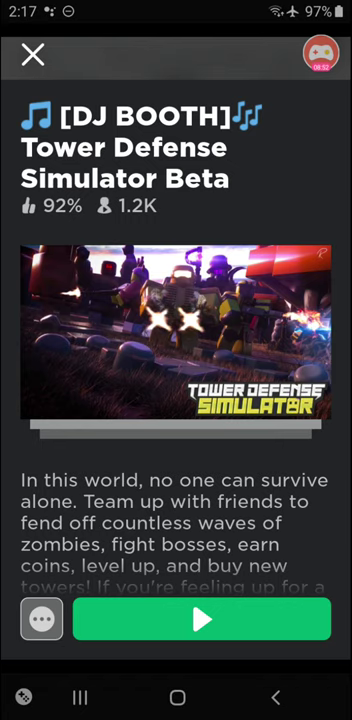
Step: Close the Tower Defense Simulator details page
left_click(33, 54)
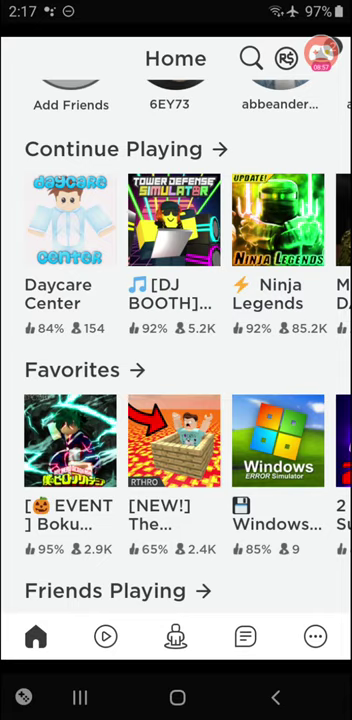
scroll(176, 250, "right", 3)
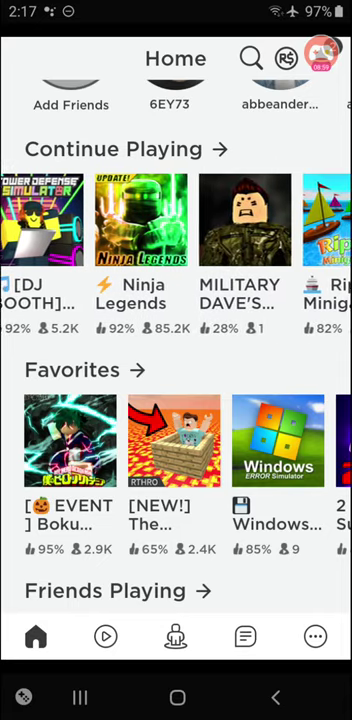